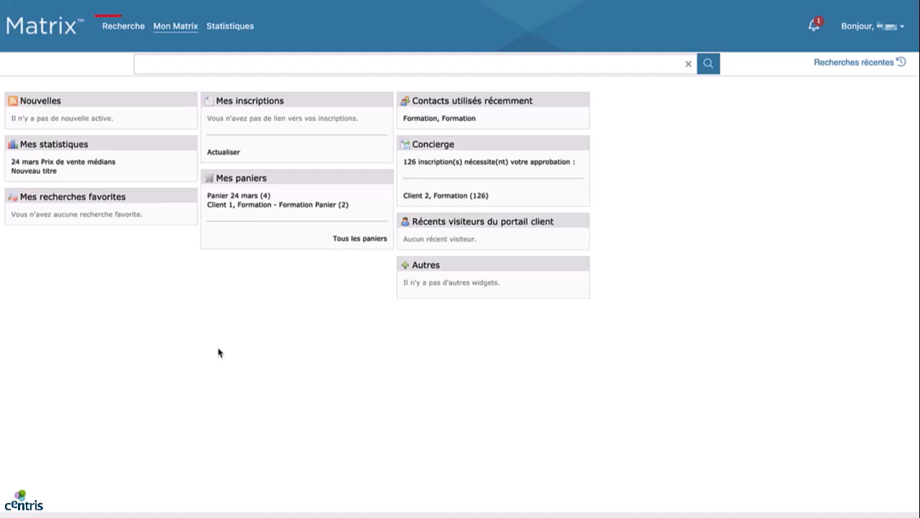
# Run a general single-family search in Chaudière-Appalaches for Lévis (Desjardins) and list the results
pyautogui.moveTo(132, 30)
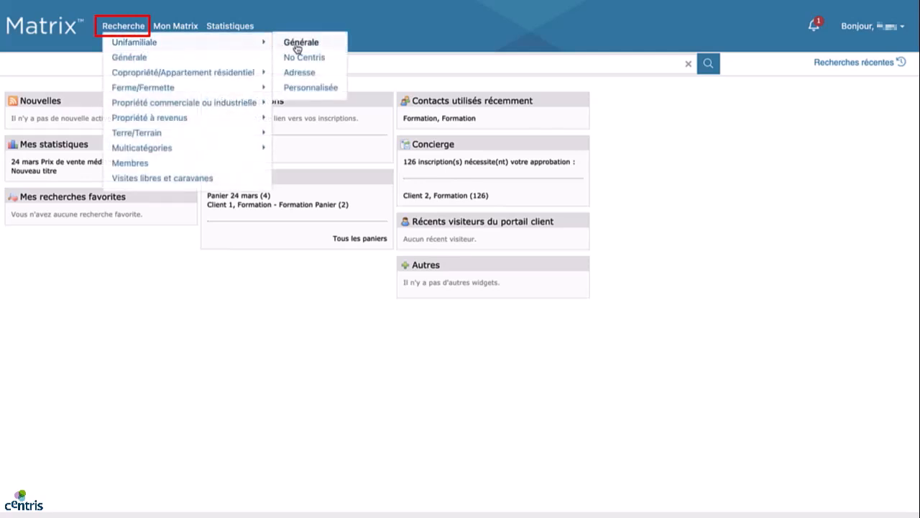
pyautogui.click(300, 45)
pyautogui.click(49, 158)
pyautogui.click(144, 156)
pyautogui.write('lévis')
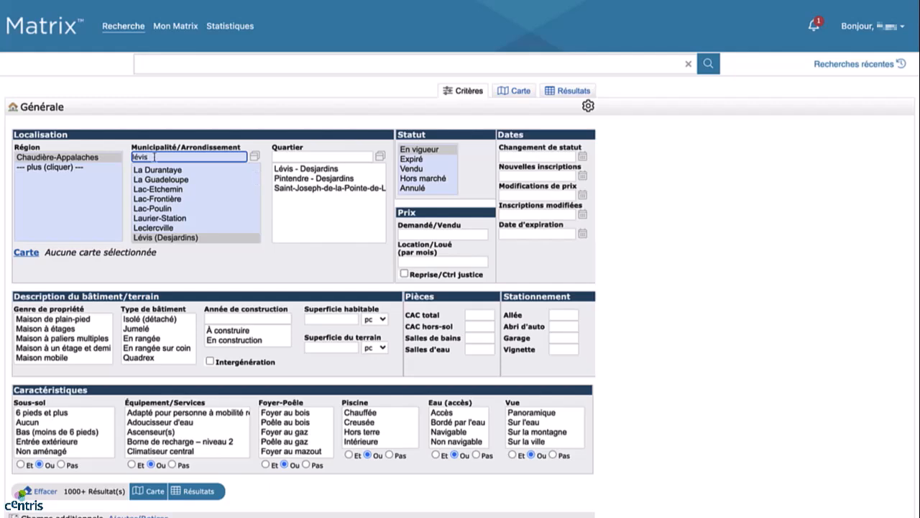
pyautogui.click(158, 238)
pyautogui.click(186, 492)
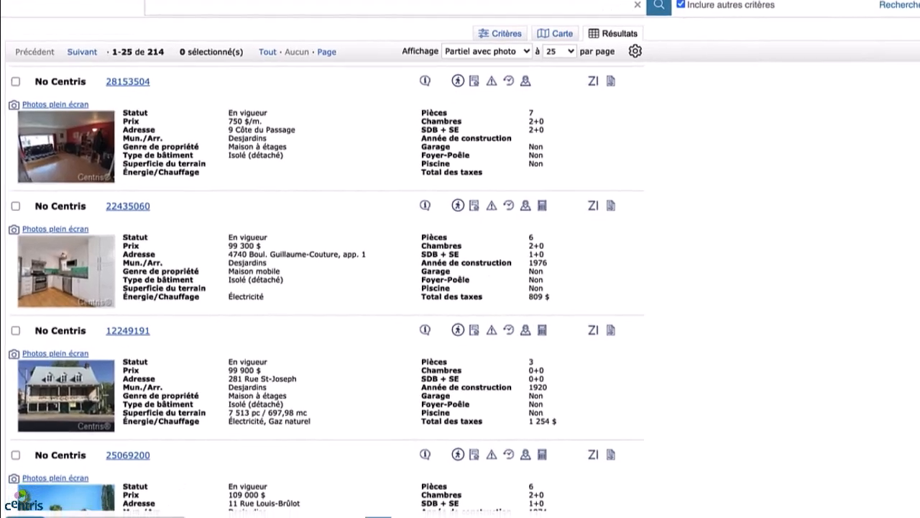
# Start saving the Lévis search as a new automatic email from the results toolbar
pyautogui.moveTo(140, 487)
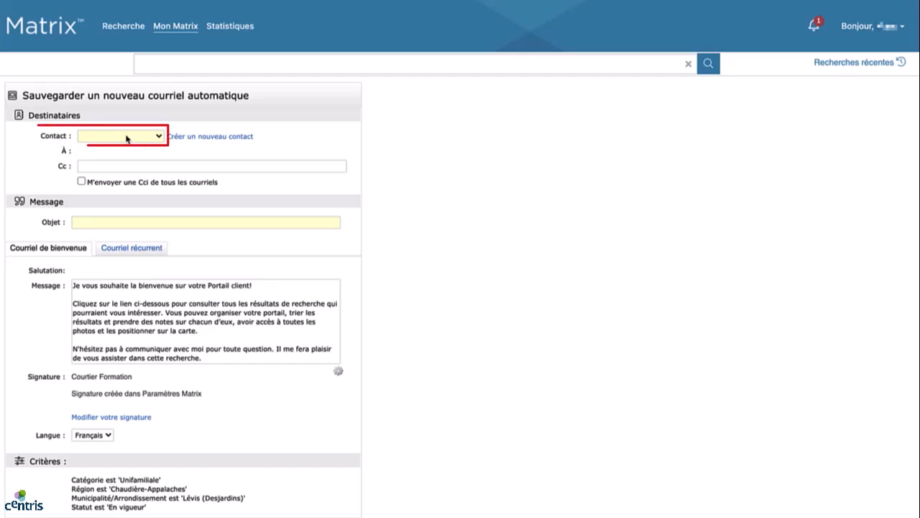
# Address the email to the training contact and enter the subject 'Nouveautés Lévis'
pyautogui.click(127, 138)
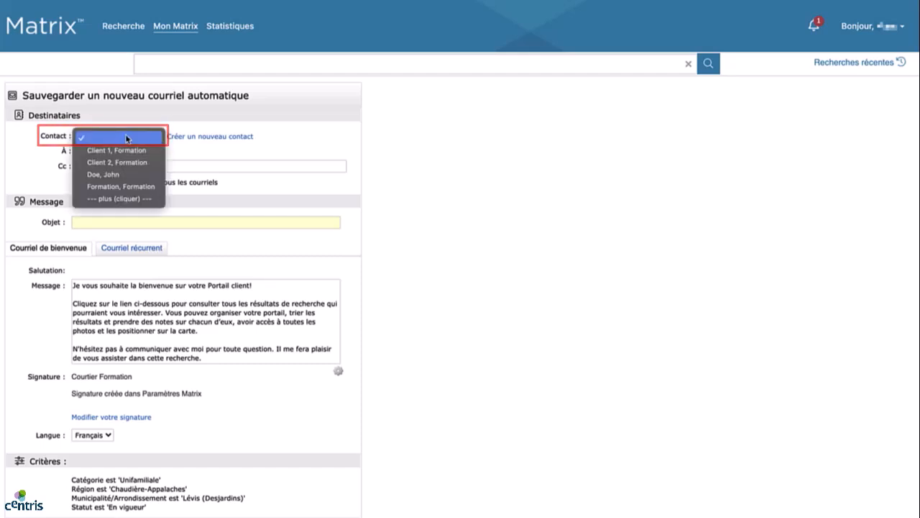
pyautogui.click(127, 188)
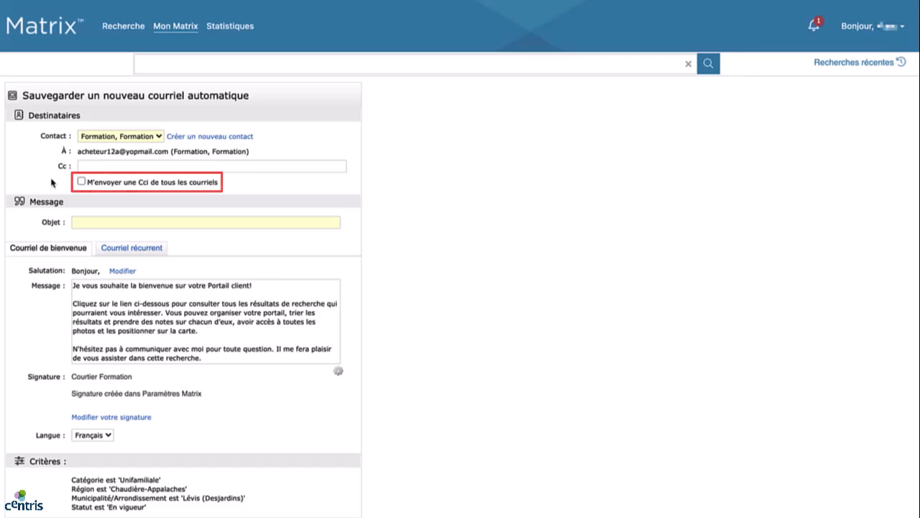
pyautogui.click(93, 224)
pyautogui.write('Nouveautés Lévis')
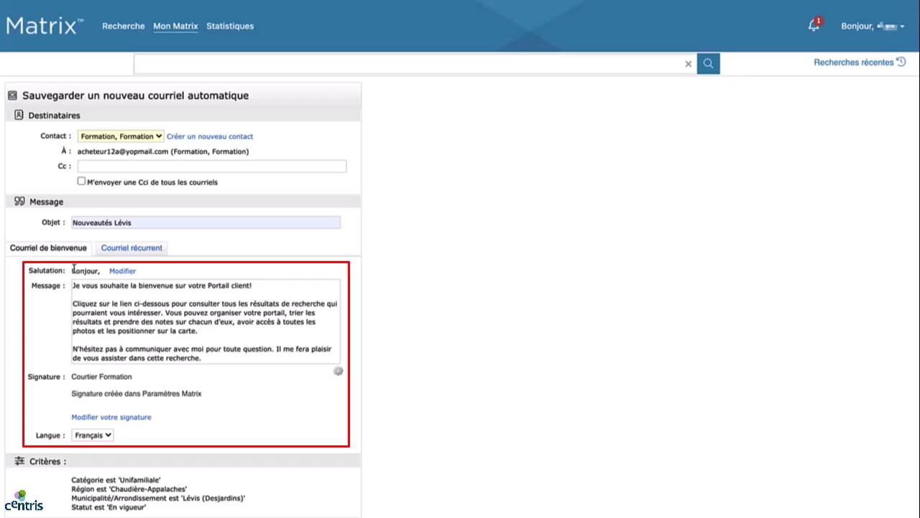
pyautogui.click(122, 252)
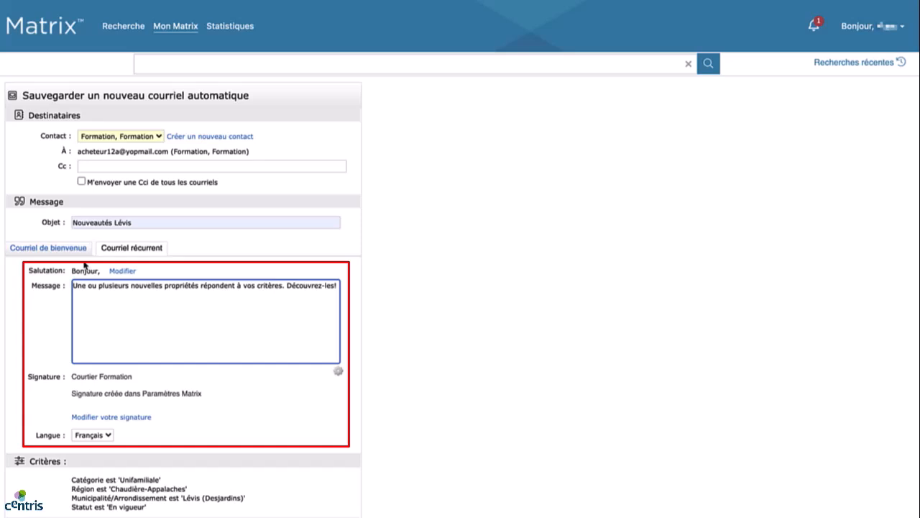
pyautogui.click(50, 249)
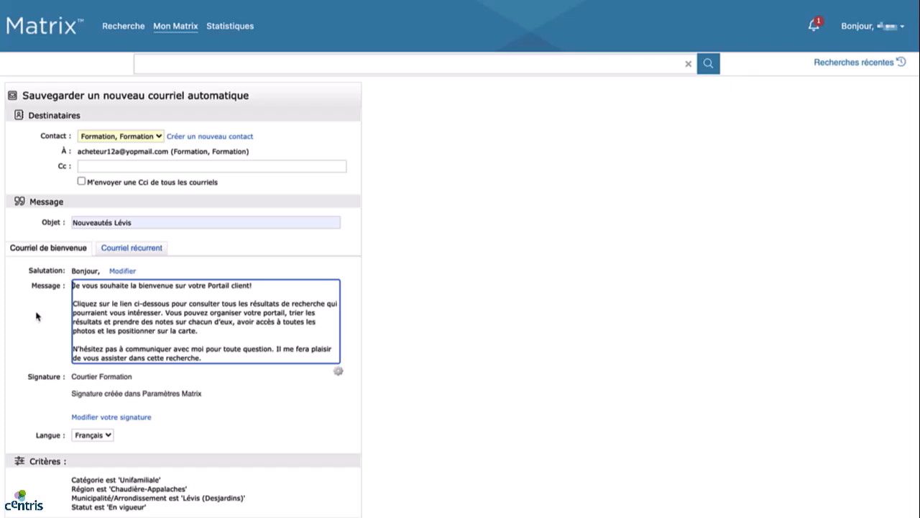
pyautogui.click(338, 373)
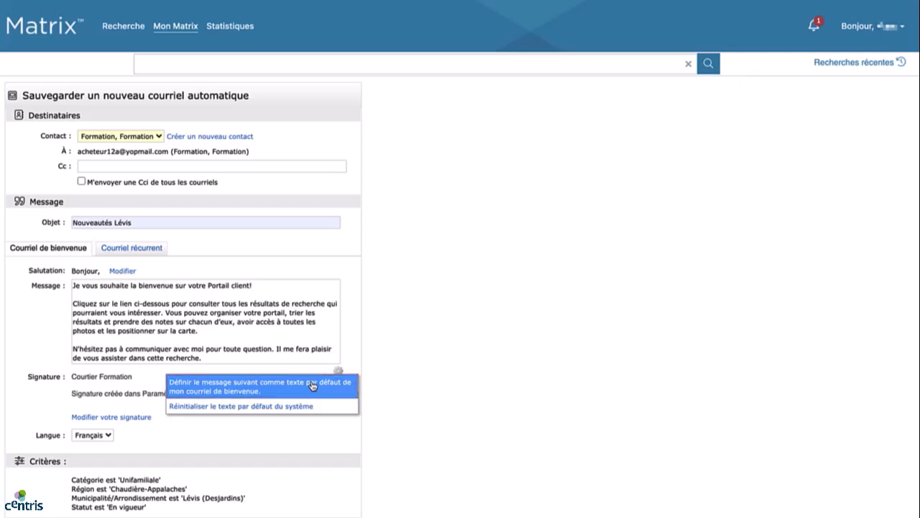
pyautogui.click(404, 368)
pyautogui.click(338, 371)
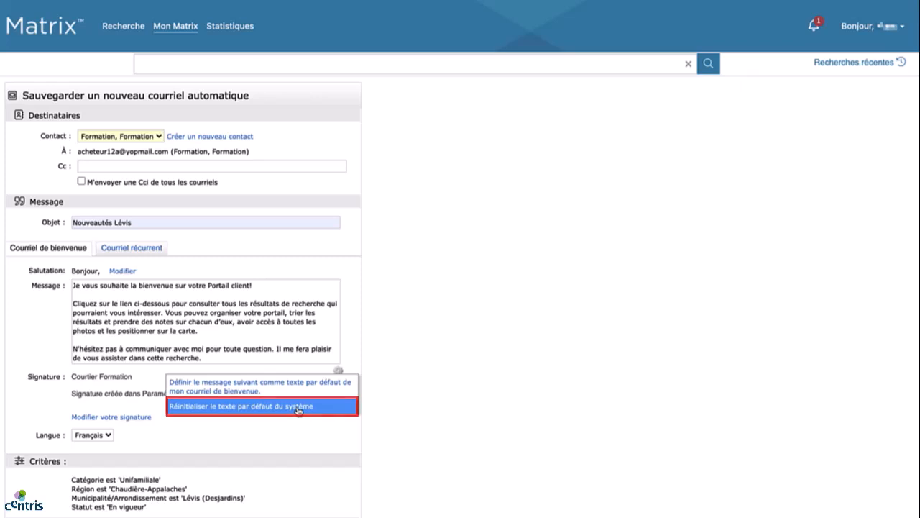
# Dismiss the options without applying anything and move down through the email's Paramètres section
pyautogui.click(435, 393)
pyautogui.scroll(-5, 238, 392)
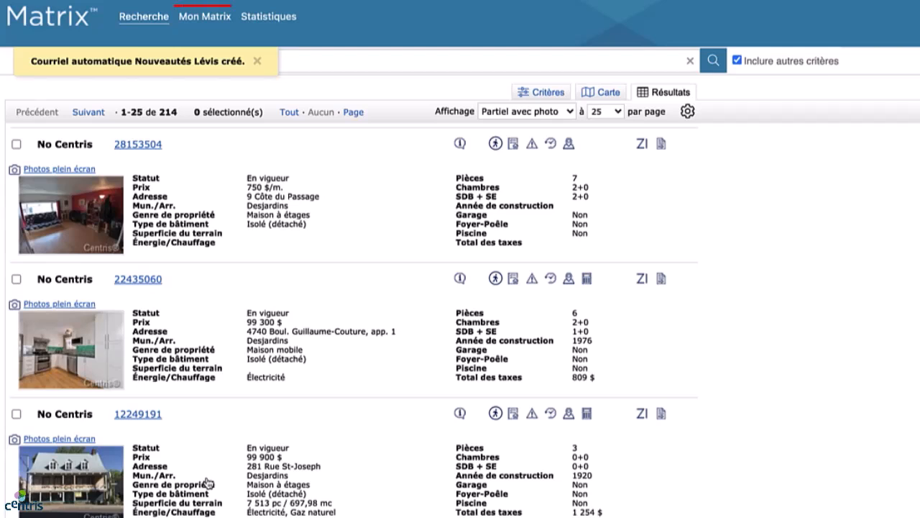
# Go to Courriels automatiques through the Mon Matrix menu
pyautogui.click(207, 17)
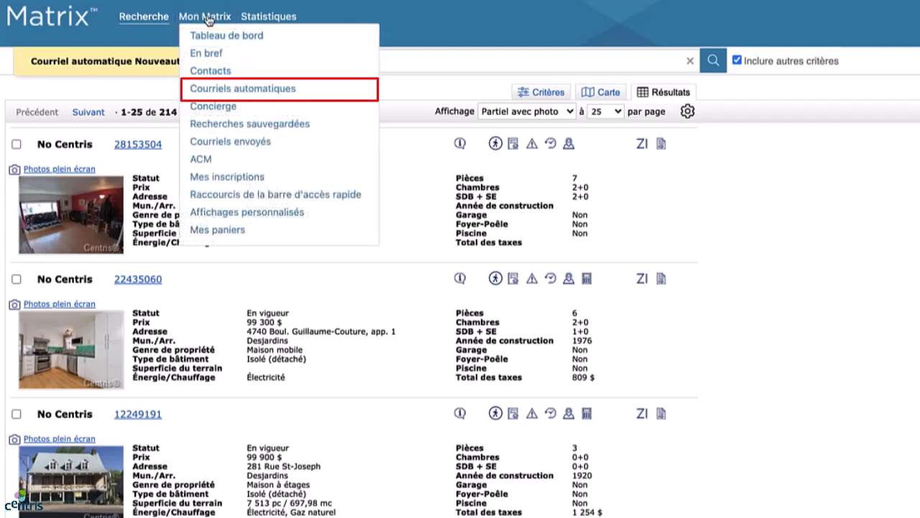
pyautogui.click(223, 92)
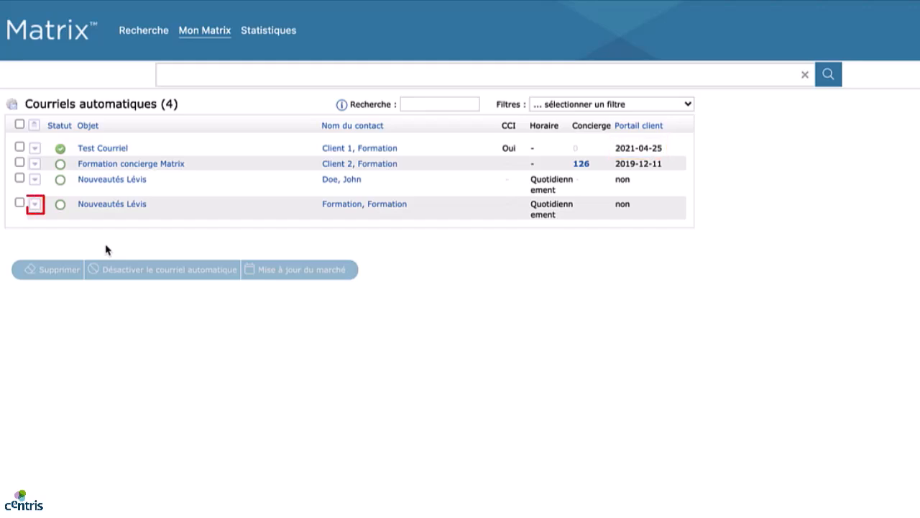
# Open the actions menu of the newest Nouveautés Lévis automatic email
pyautogui.click(34, 204)
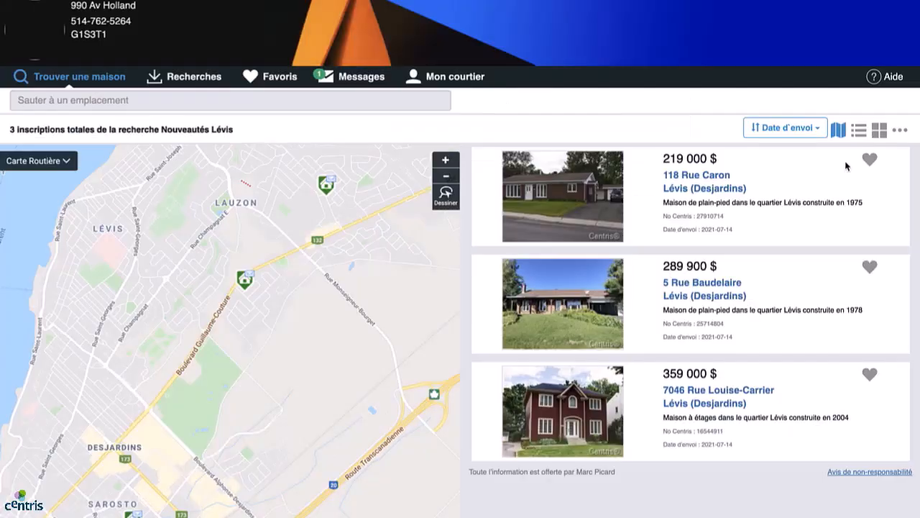
pyautogui.click(685, 179)
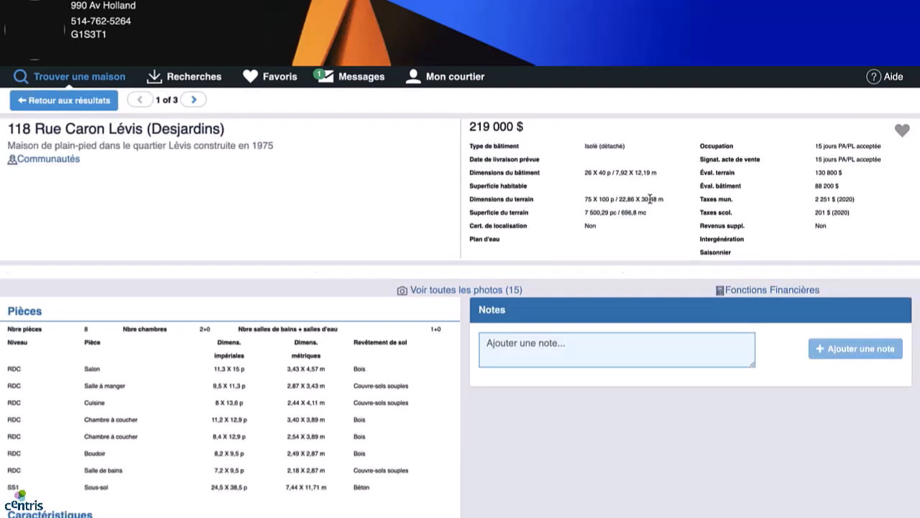
pyautogui.click(903, 131)
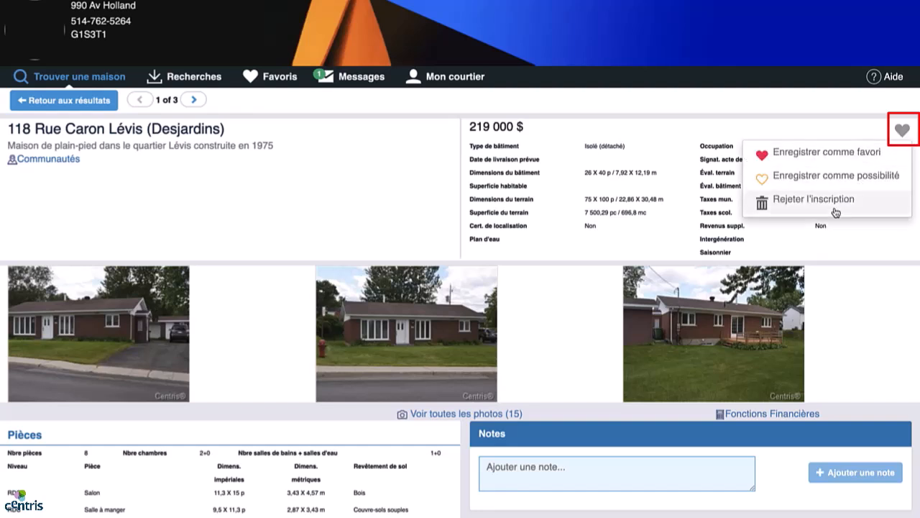
pyautogui.click(849, 254)
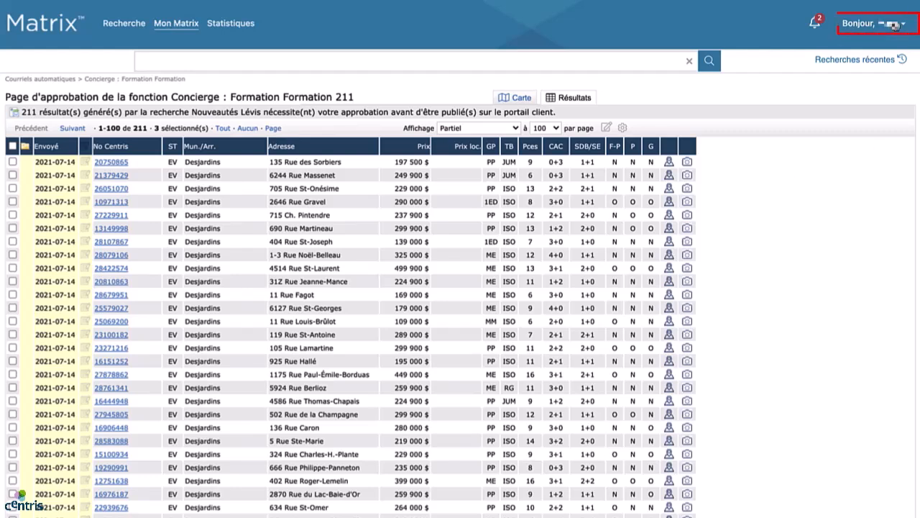
# Open Paramètres from the Bonjour account menu
pyautogui.click(892, 24)
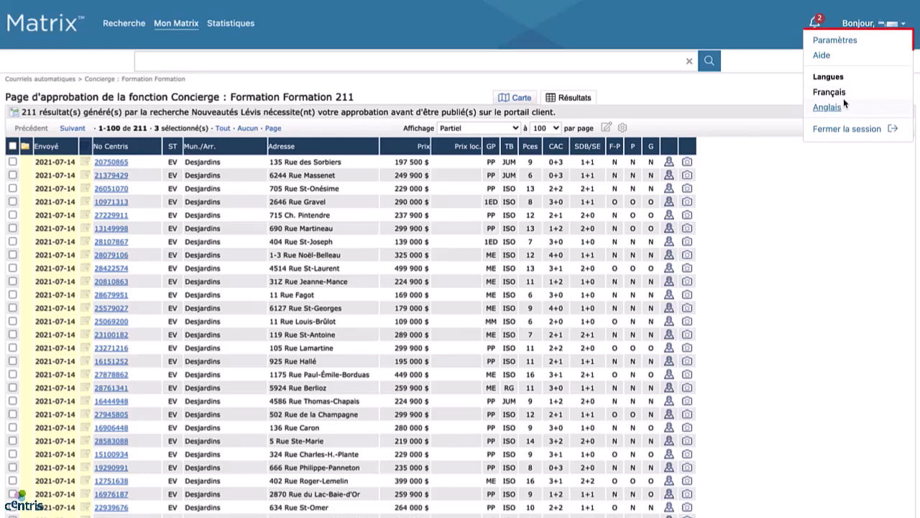
pyautogui.click(837, 41)
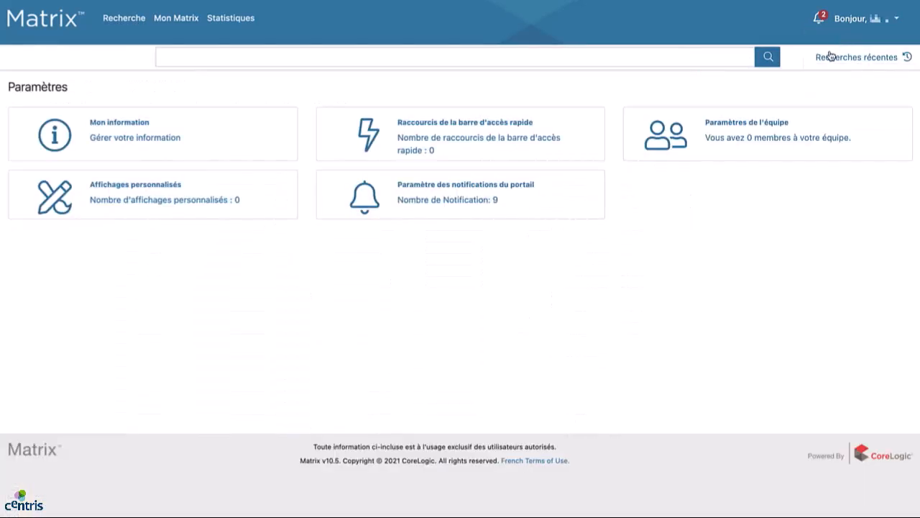
# Open Mon information and switch to its Entête et pied de page settings
pyautogui.click(106, 128)
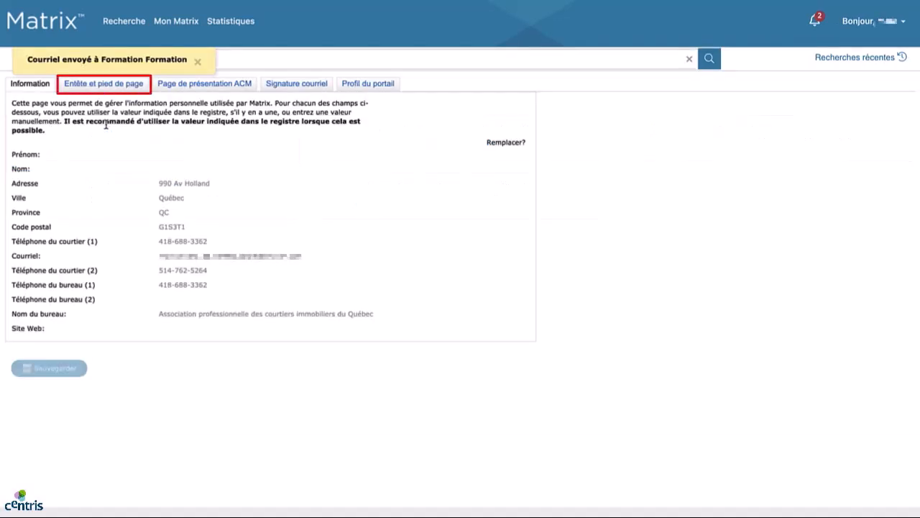
pyautogui.click(89, 84)
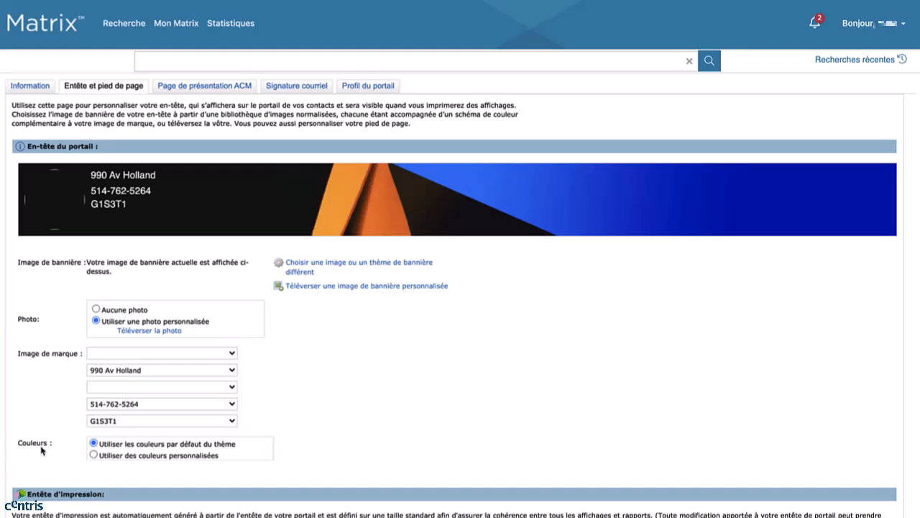
# Scroll to the Pied de page section and save the header and footer settings
pyautogui.scroll(-3, 41, 450)
pyautogui.scroll(-10, 41, 450)
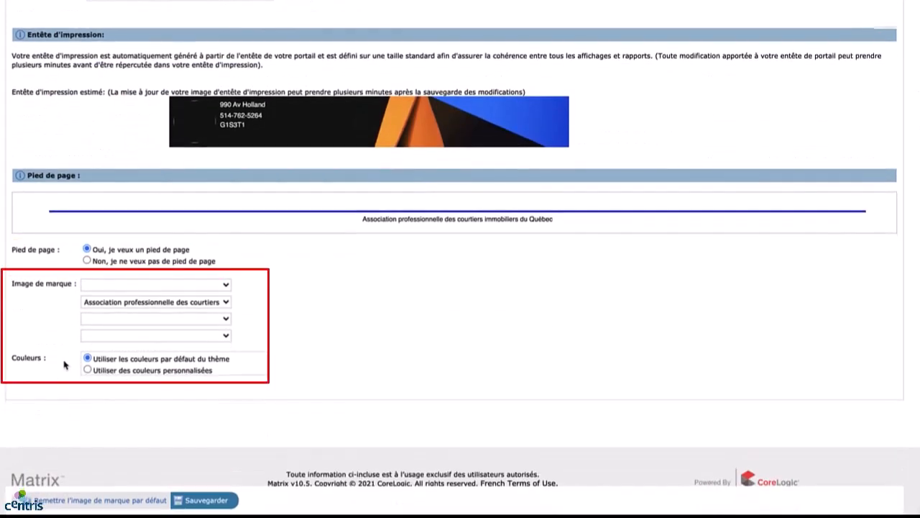
pyautogui.click(208, 504)
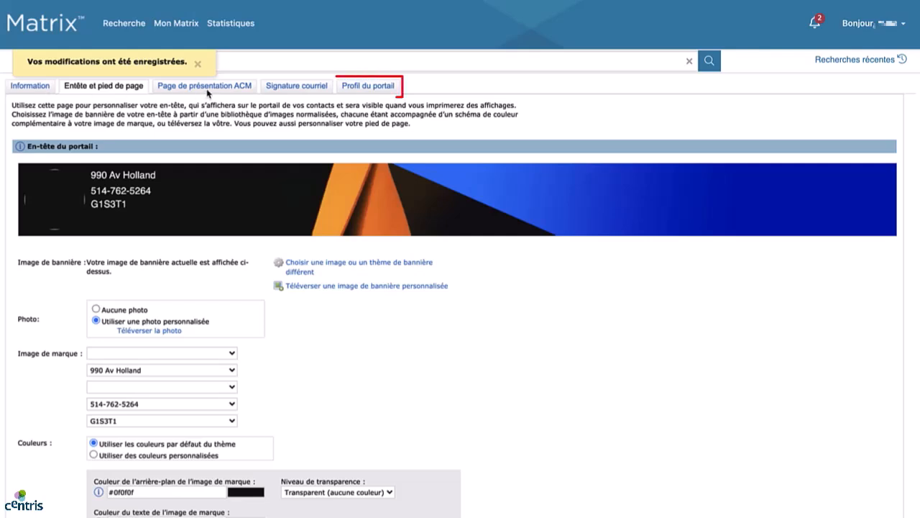
# Open the Profil du portail page and briefly expand, then collapse, the Photo section
pyautogui.click(386, 88)
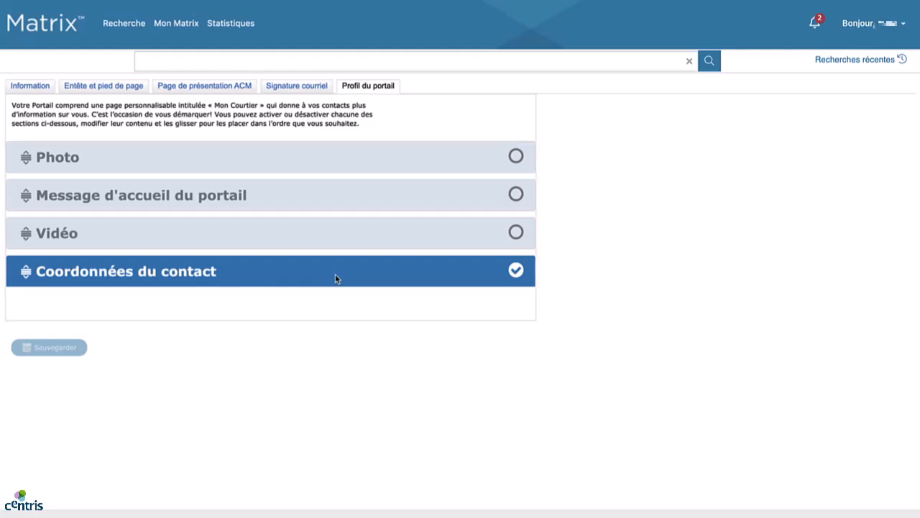
pyautogui.click(283, 158)
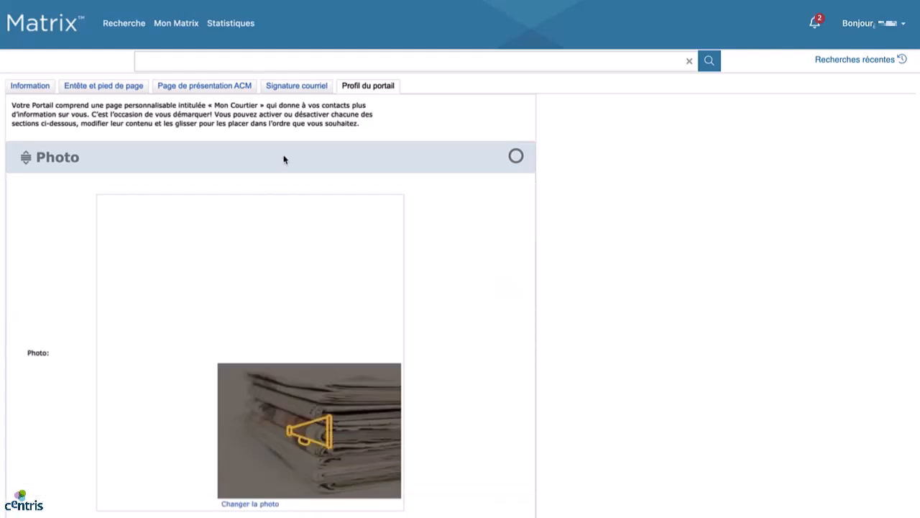
pyautogui.click(284, 158)
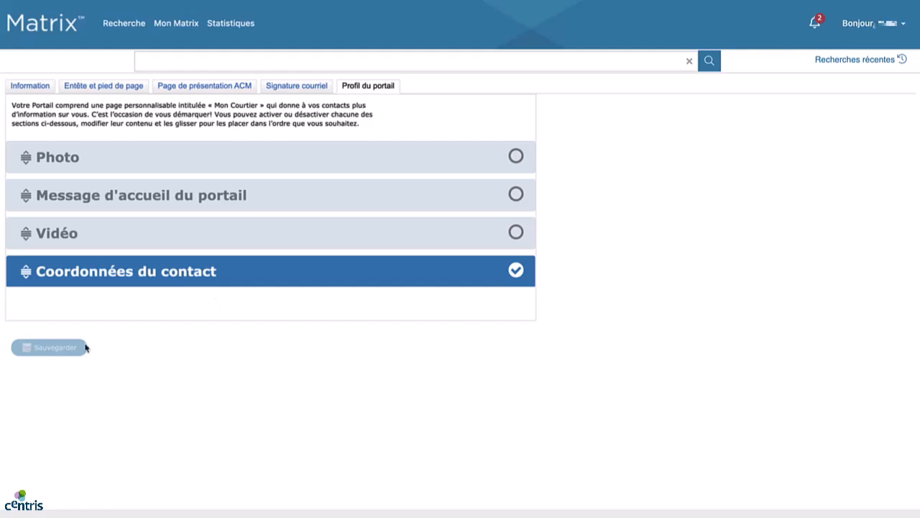